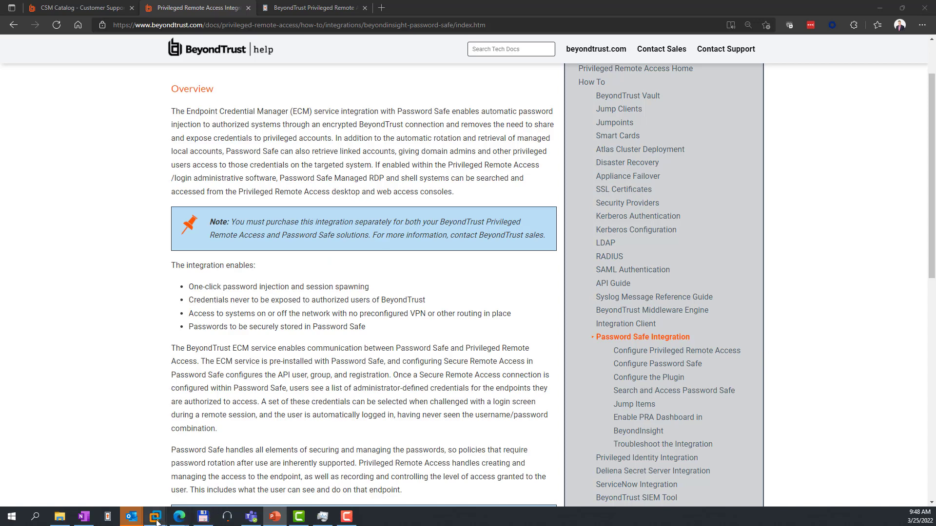
- Switch to the Win11 virtual machine and expand the Account Settings of the managed account being edited in BeyondInsight
mouse_move(157, 522)
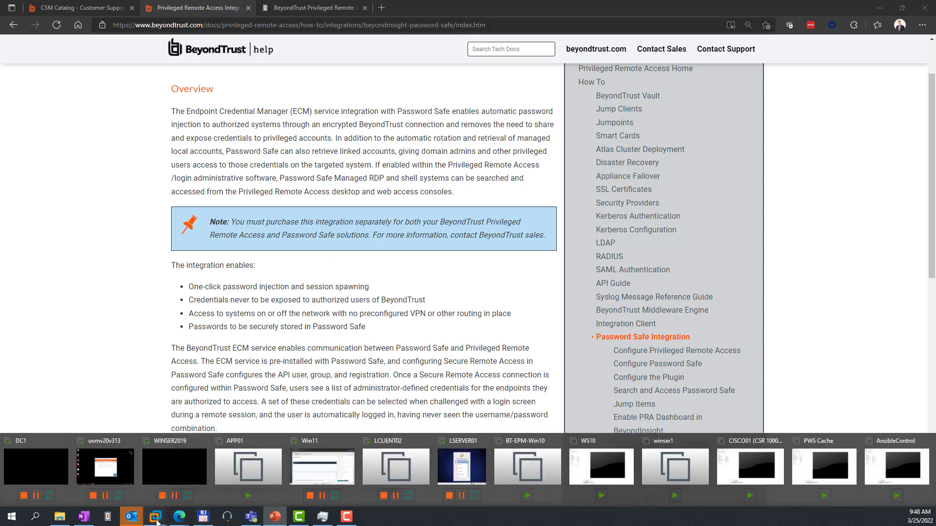
click(317, 478)
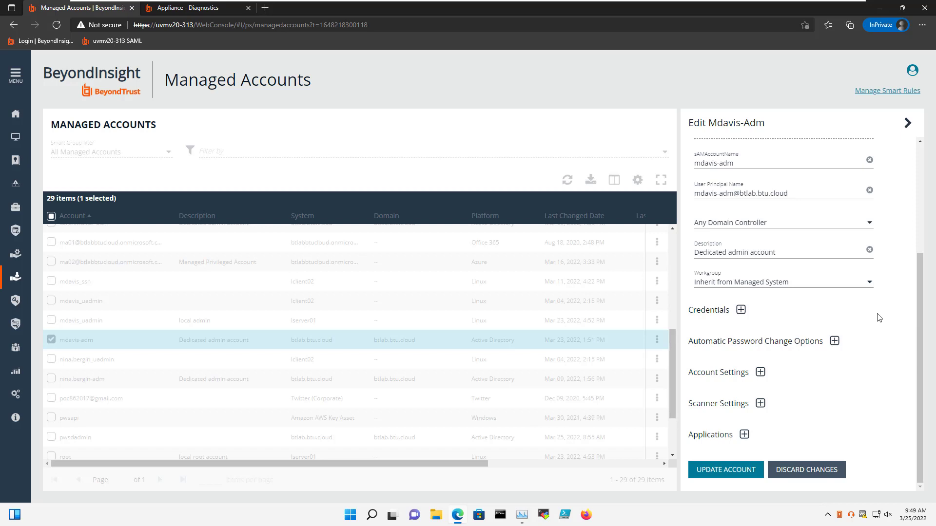
click(760, 372)
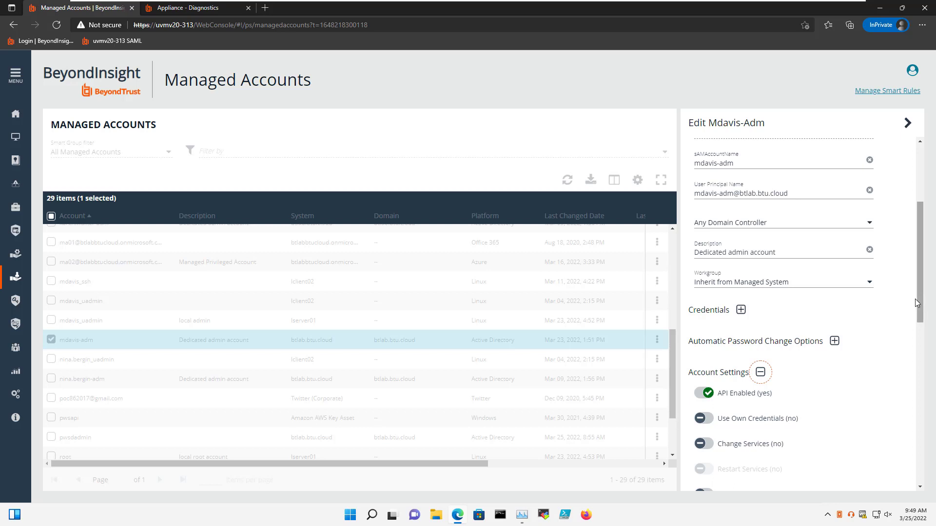
- Return to the host browser, accept the login agreement and log in to the Privileged Remote Access administrative interface with the prefilled credentials
mouse_move(728, 4)
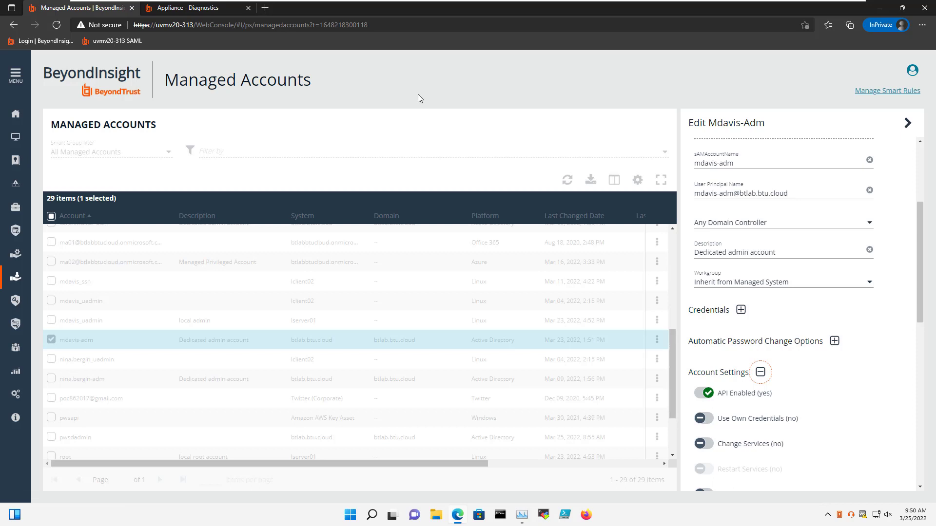
mouse_move(839, 5)
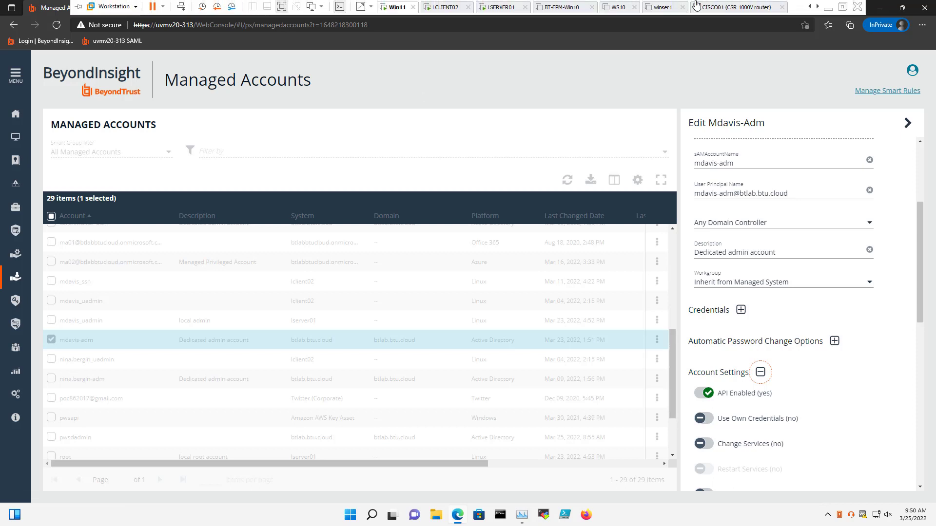
click(827, 6)
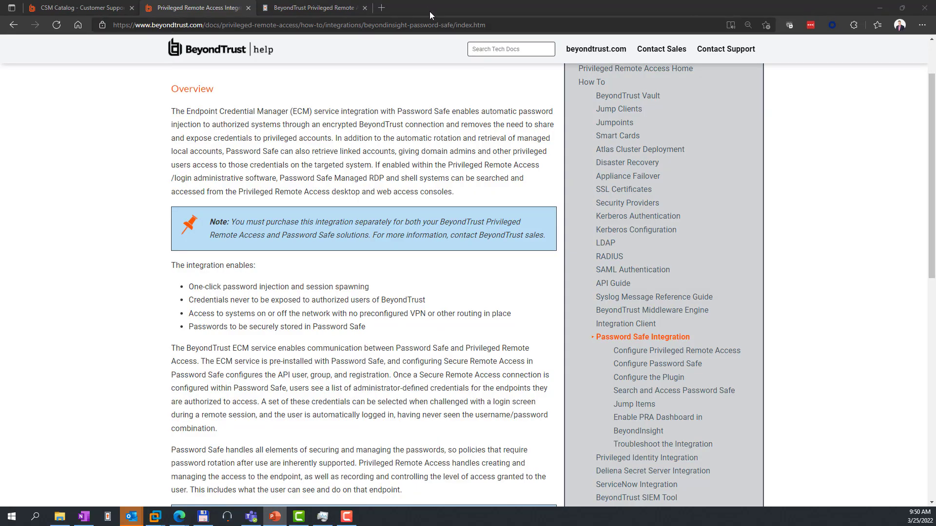
click(300, 11)
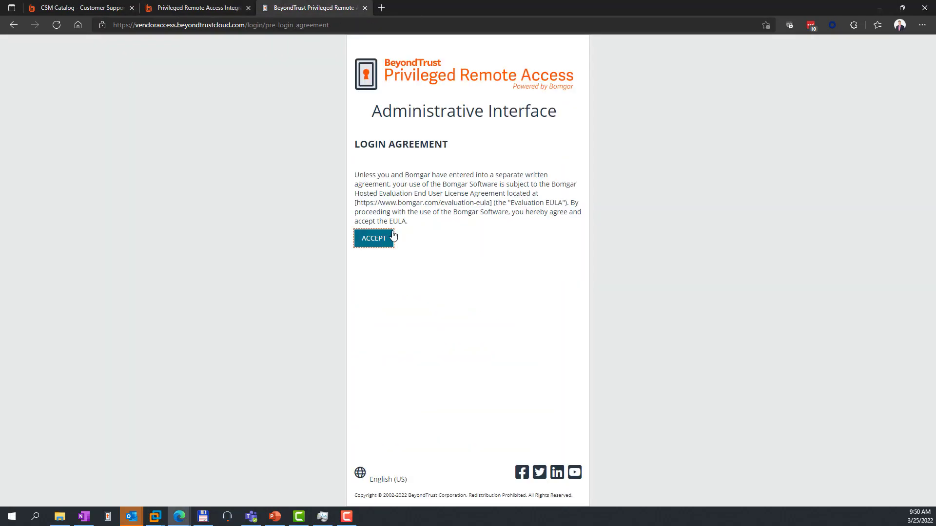
click(375, 240)
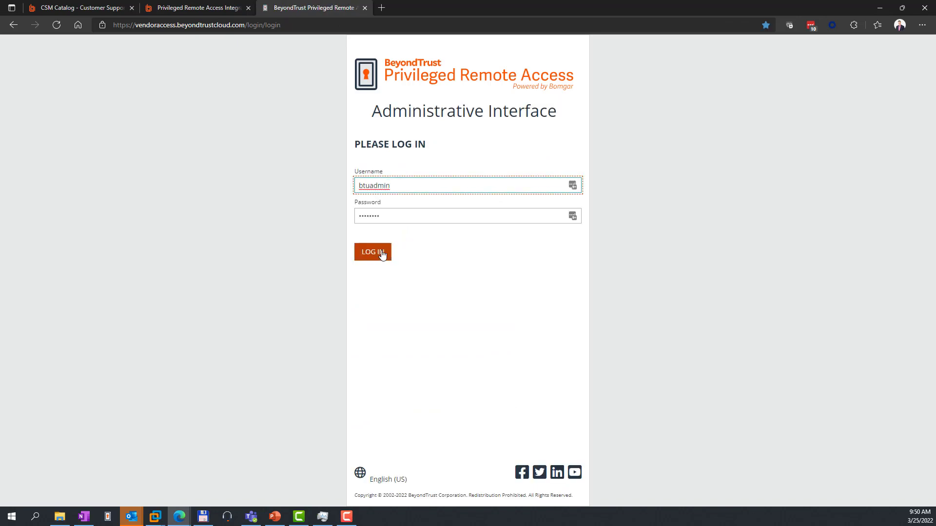
click(381, 252)
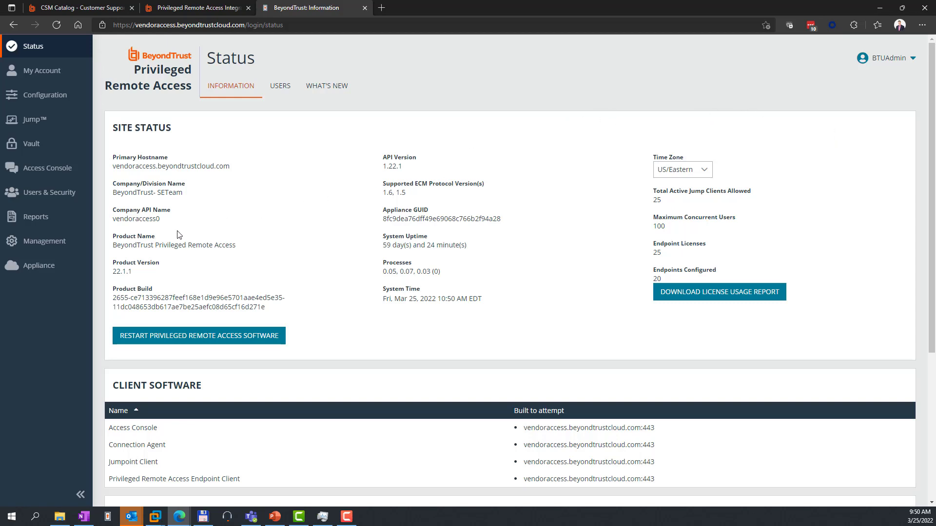
- Open the ECM Integration API account for editing and view the PWS-SRA integration slide in PowerPoint for comparison
click(51, 242)
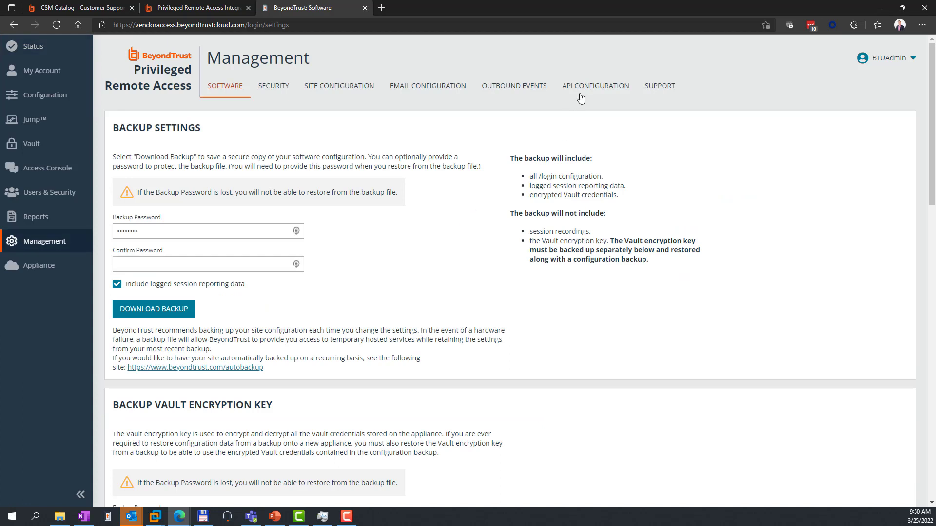
click(590, 88)
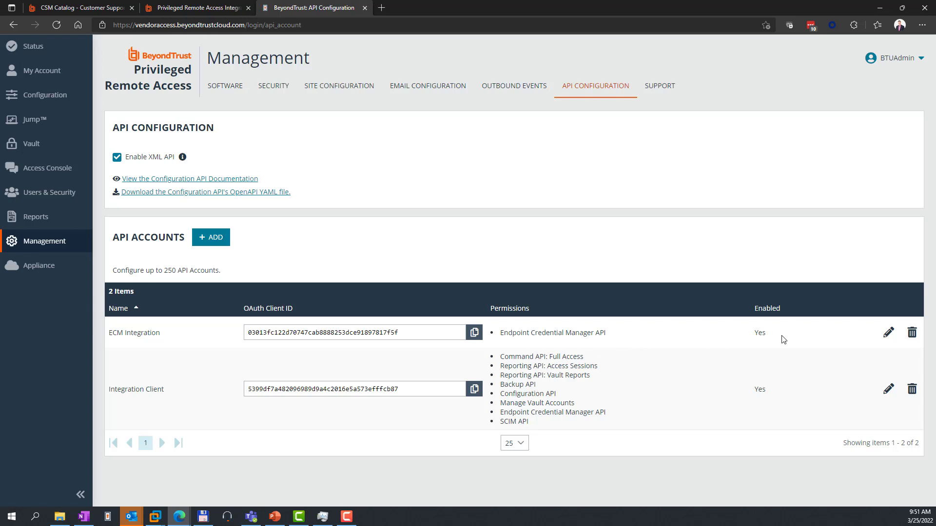
click(888, 335)
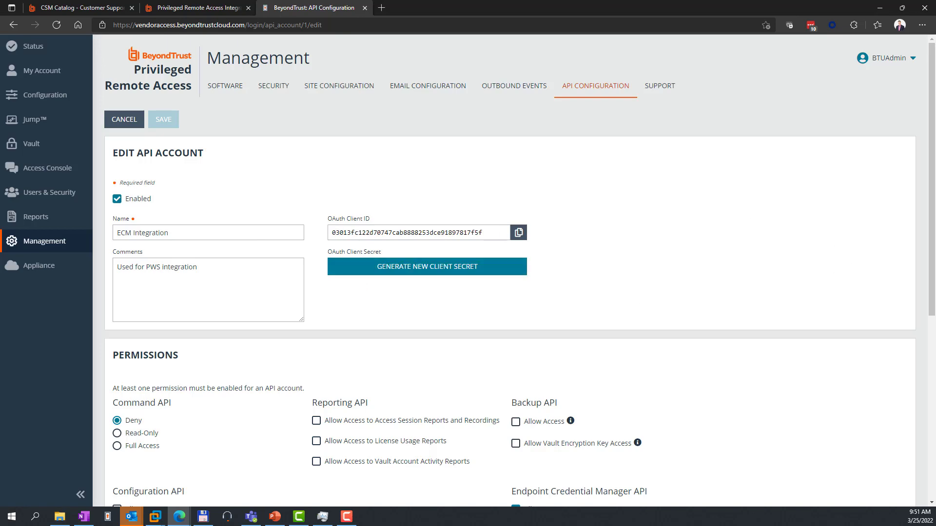
drag(439, 525, 620, 72)
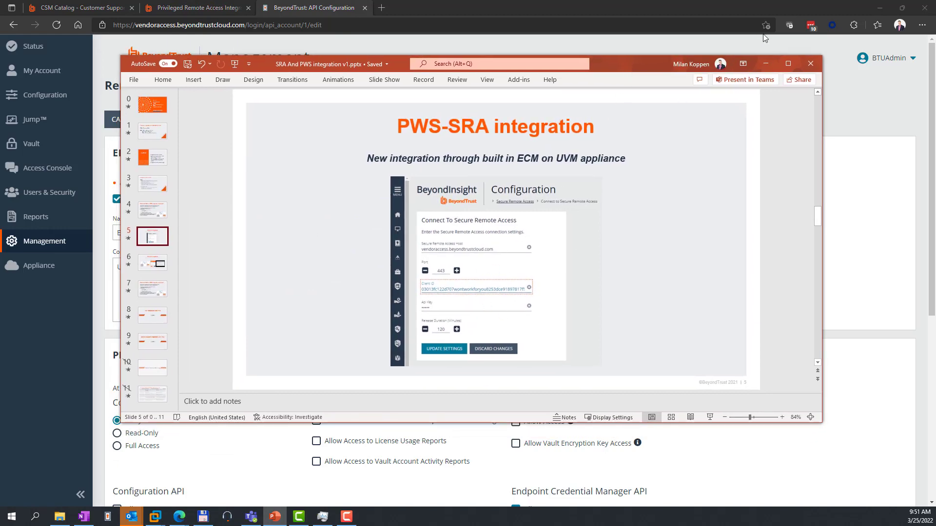
click(764, 64)
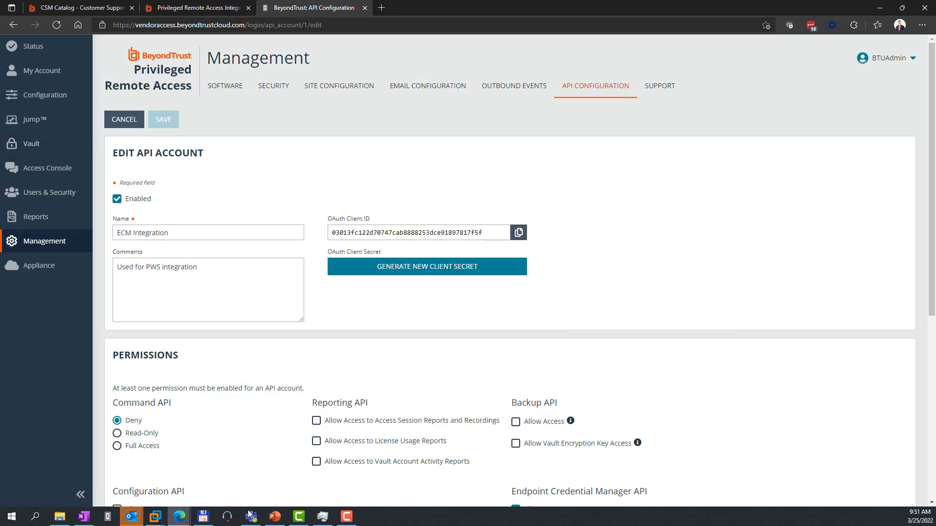
- Switch to the Win11 virtual machine and open the Connect to Secure Remote Access settings in the BeyondInsight configuration
mouse_move(154, 524)
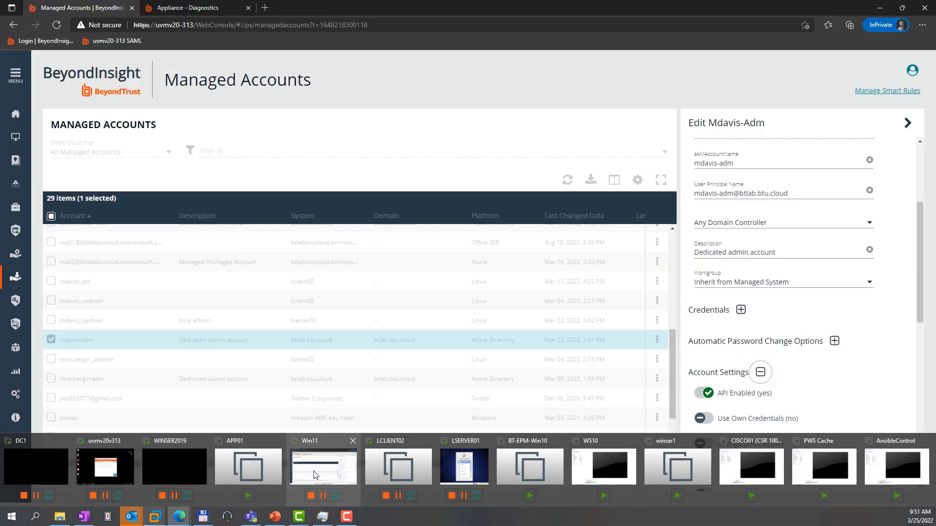
click(313, 471)
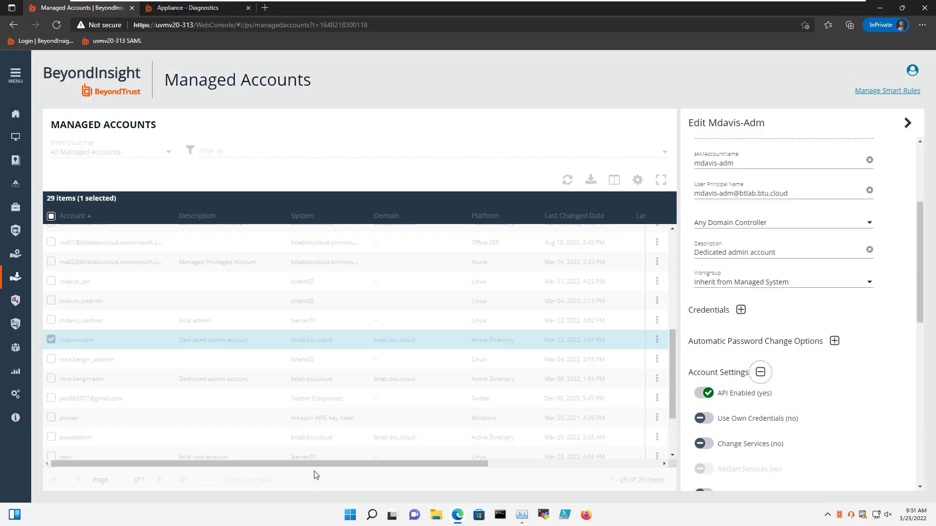
click(908, 123)
click(16, 394)
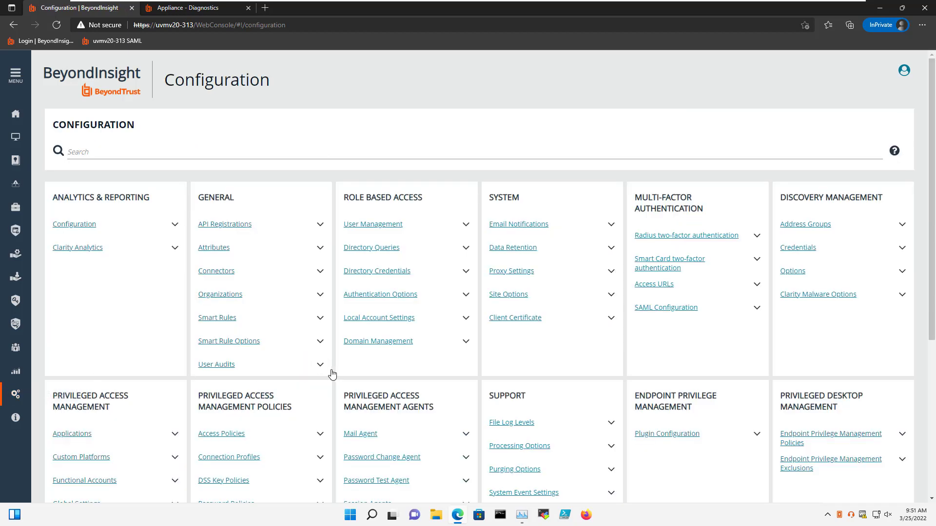
scroll(334, 374, down, 5)
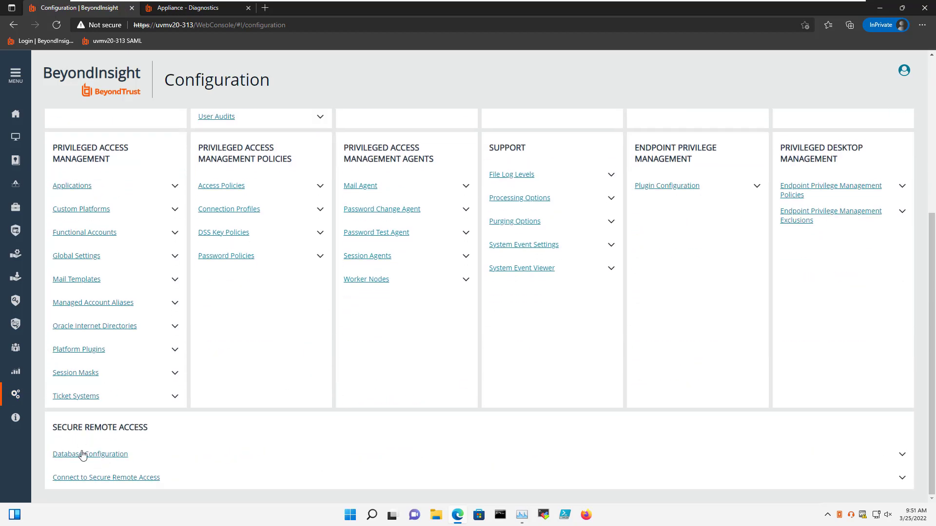
click(84, 481)
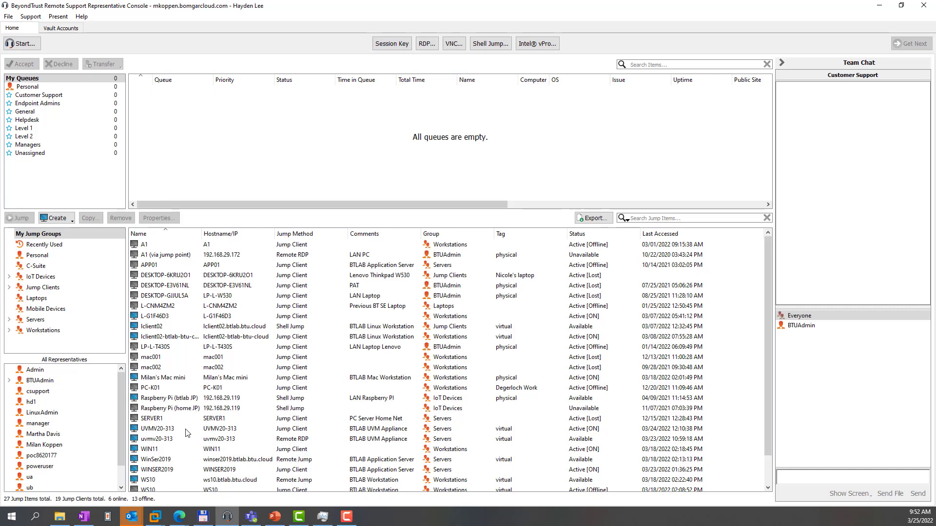
- Start a Jump Client session to UVMV20-313 in the Remote Support Representative Console and begin screen sharing
scroll(182, 459, down, 1)
click(166, 440)
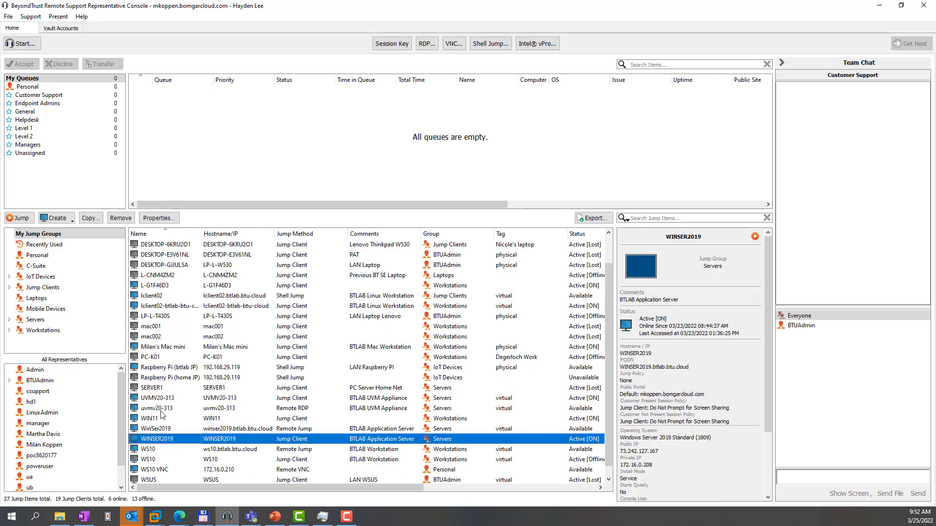
double_click(157, 398)
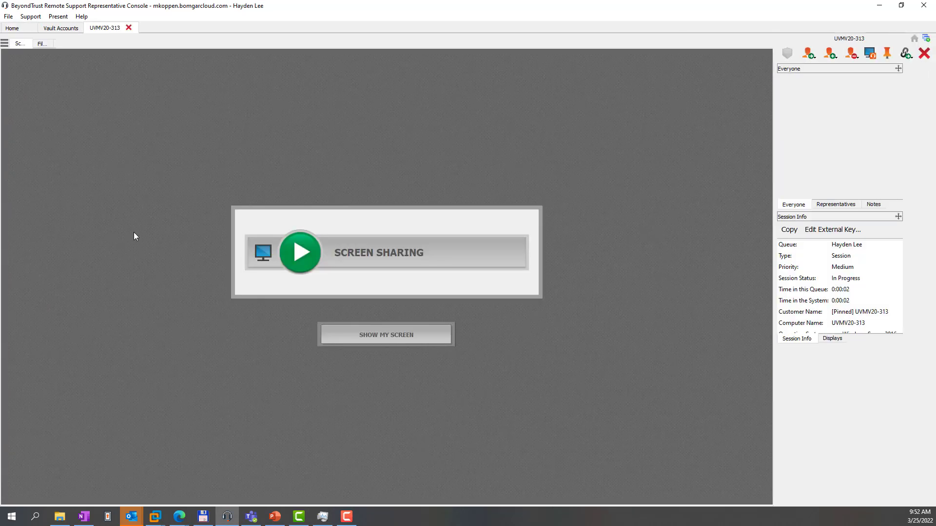
click(312, 244)
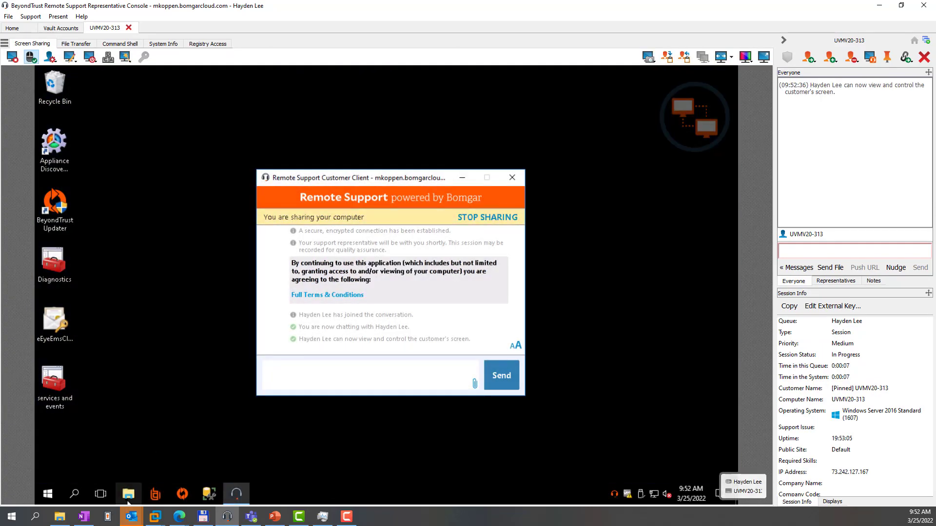
- Browse the remote appliance to C:\Program Files\Bomgar\ECM and open the ECM log file
click(129, 494)
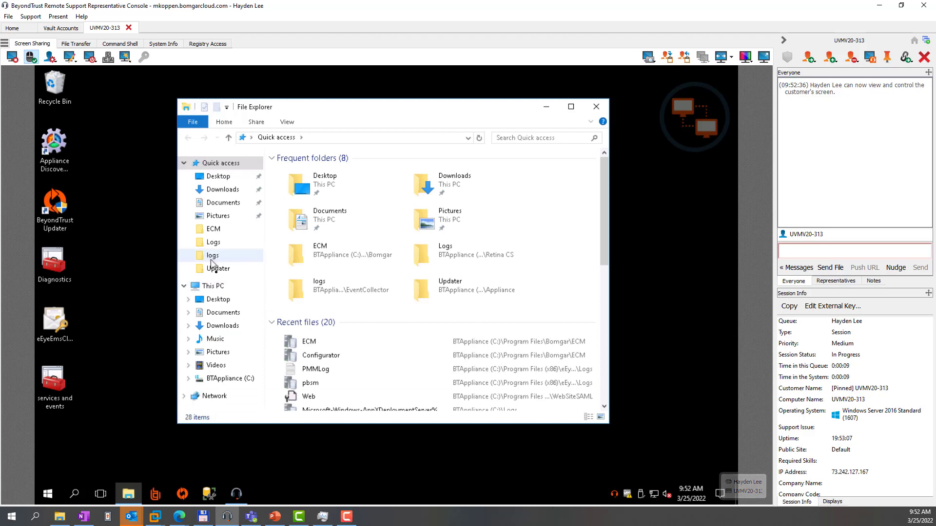
click(213, 287)
double_click(338, 288)
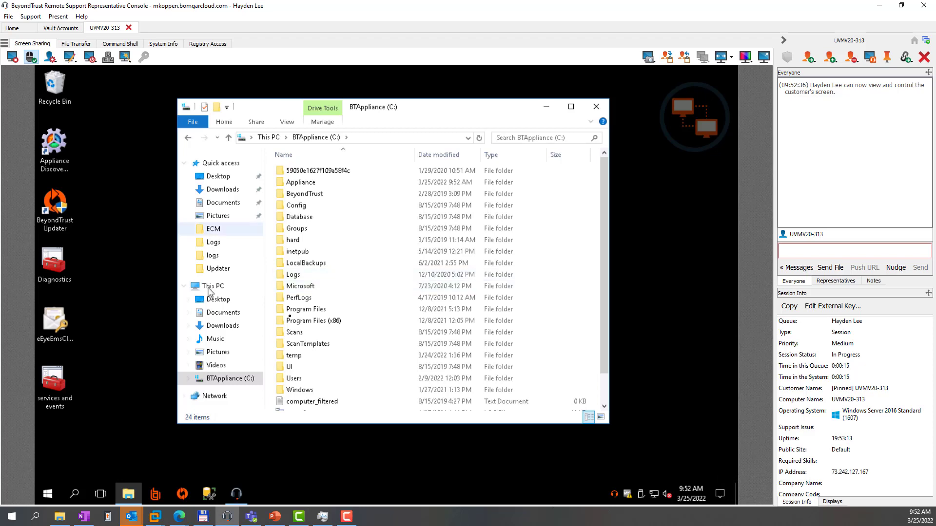
double_click(321, 309)
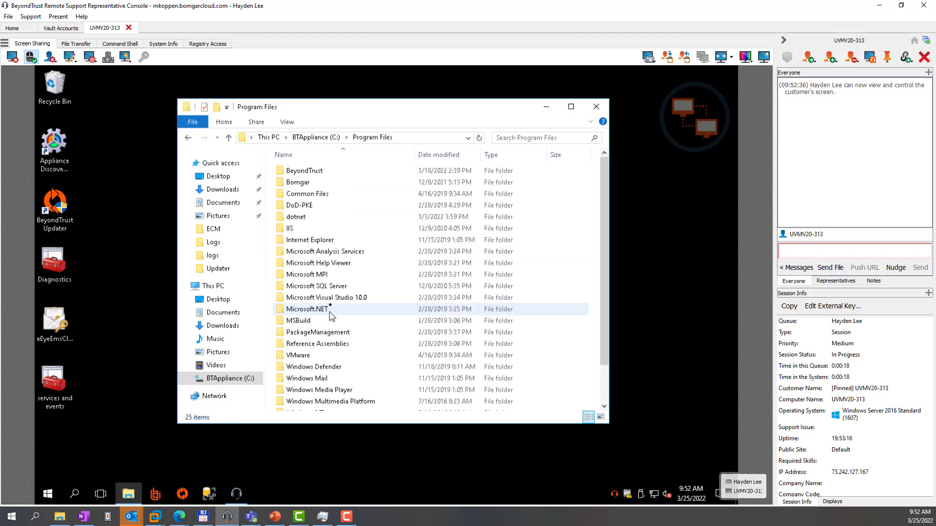
double_click(313, 183)
double_click(293, 171)
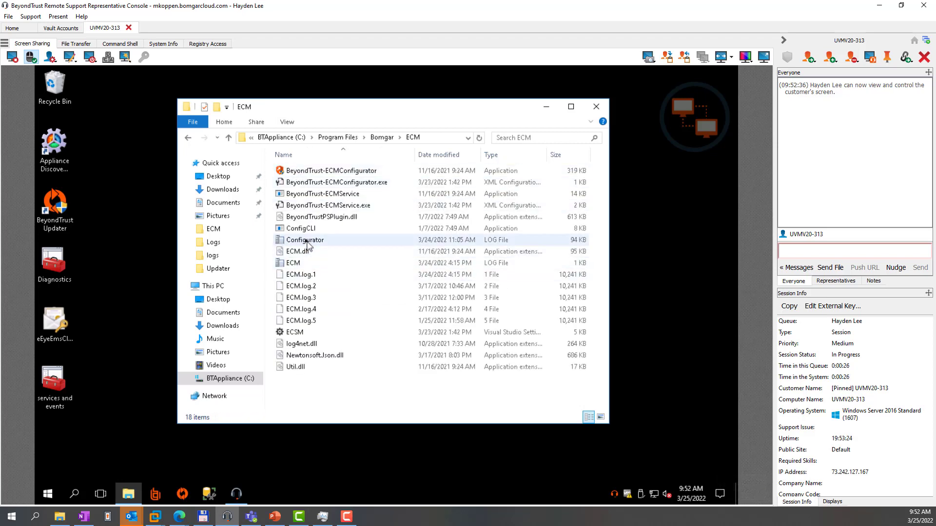
double_click(290, 264)
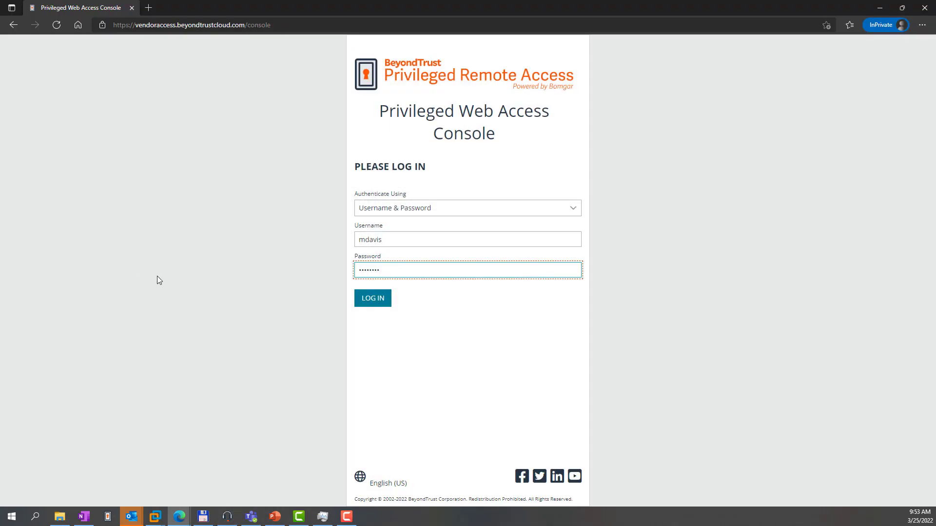
- Log in to the Privileged Web Access Console, entering the six-digit two-factor authentication code
click(381, 300)
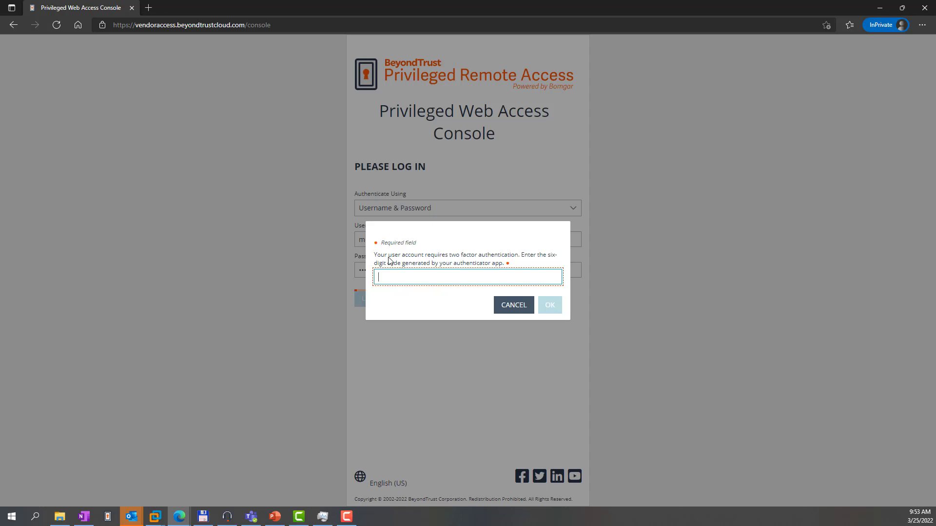
text(••)
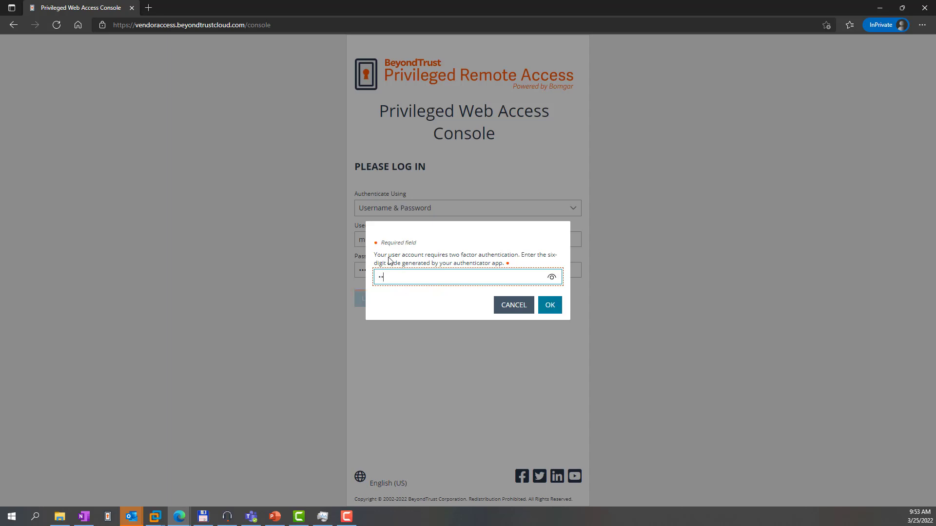
text(••••)
key(Return)
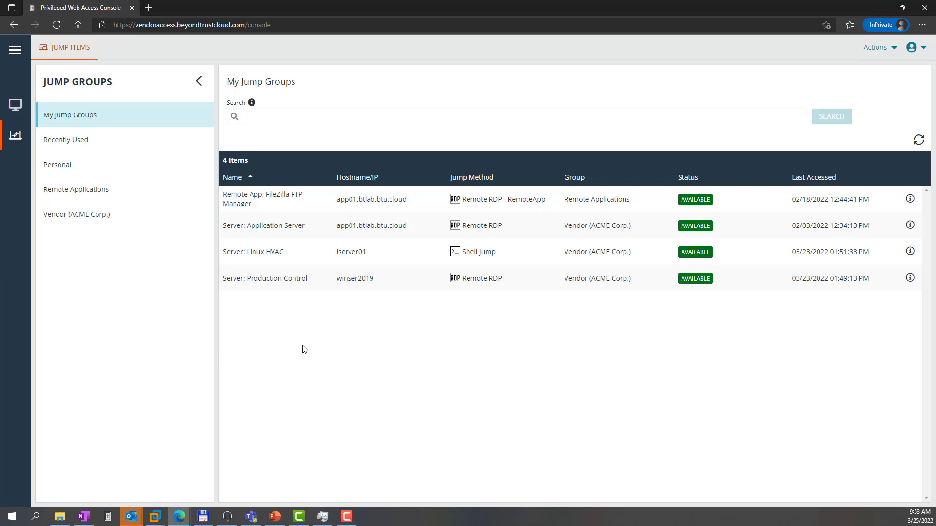
- Jump to Server: Production Control using the user's dedicated domain admin account from the Credential Store's recommended accounts
click(829, 279)
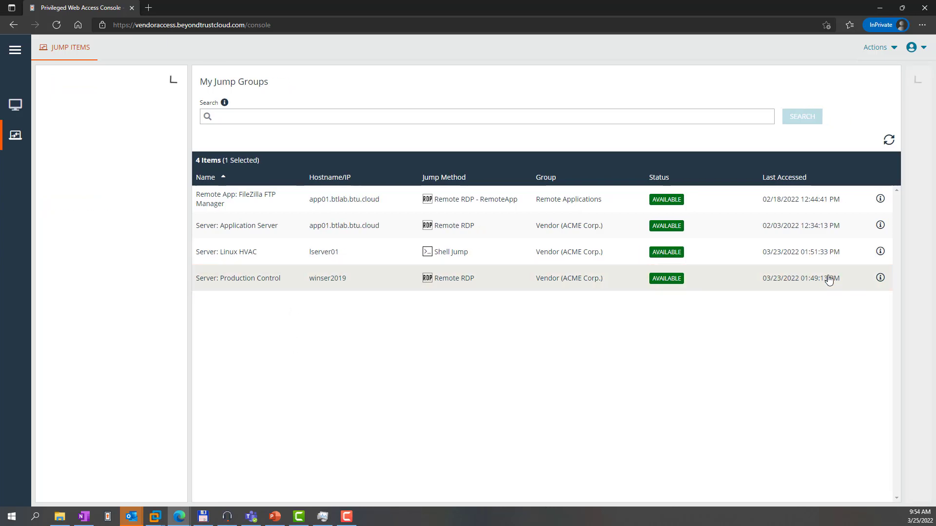
click(783, 117)
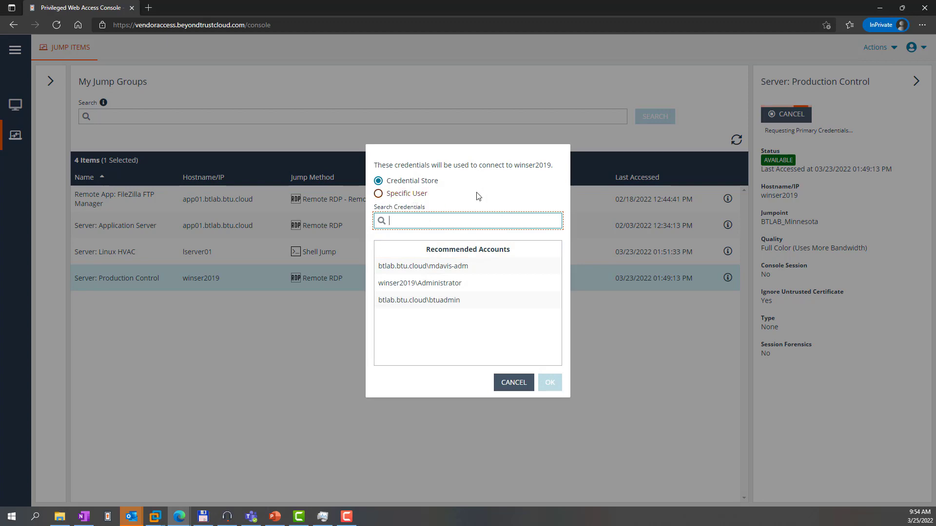
click(435, 272)
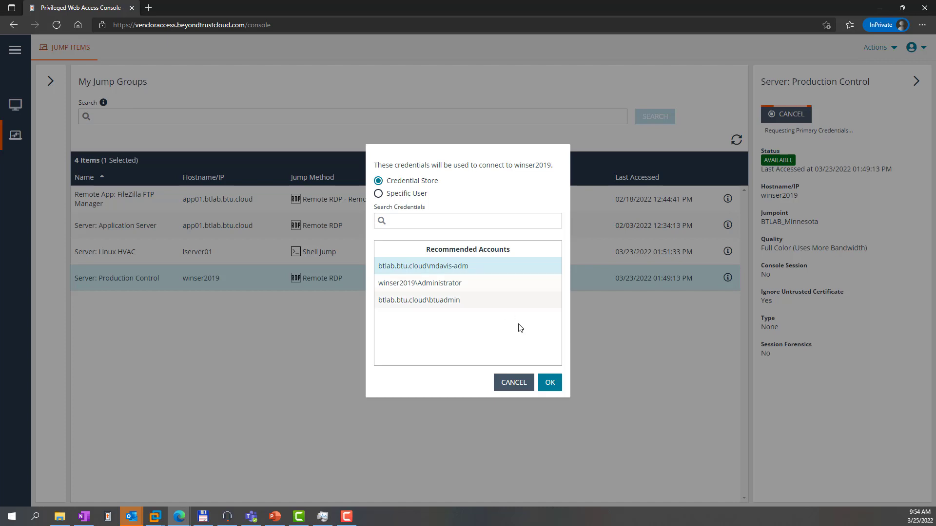
click(551, 384)
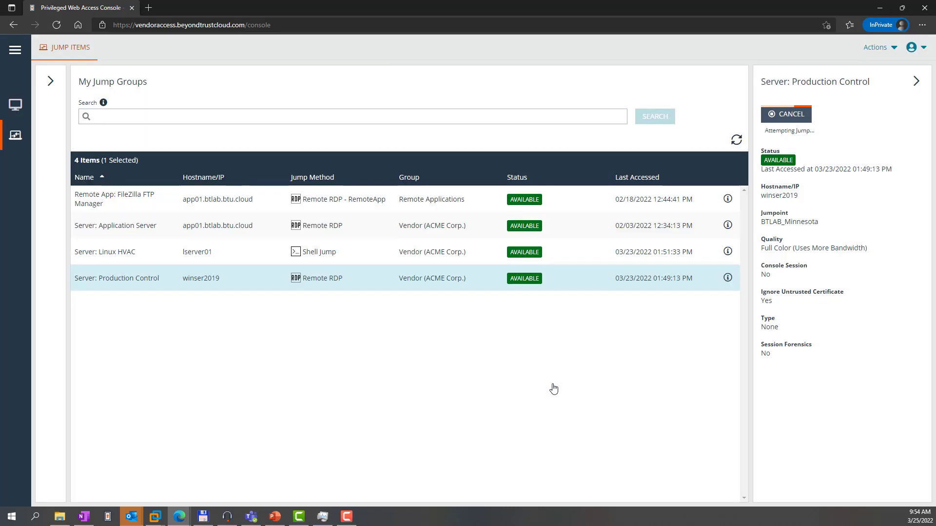